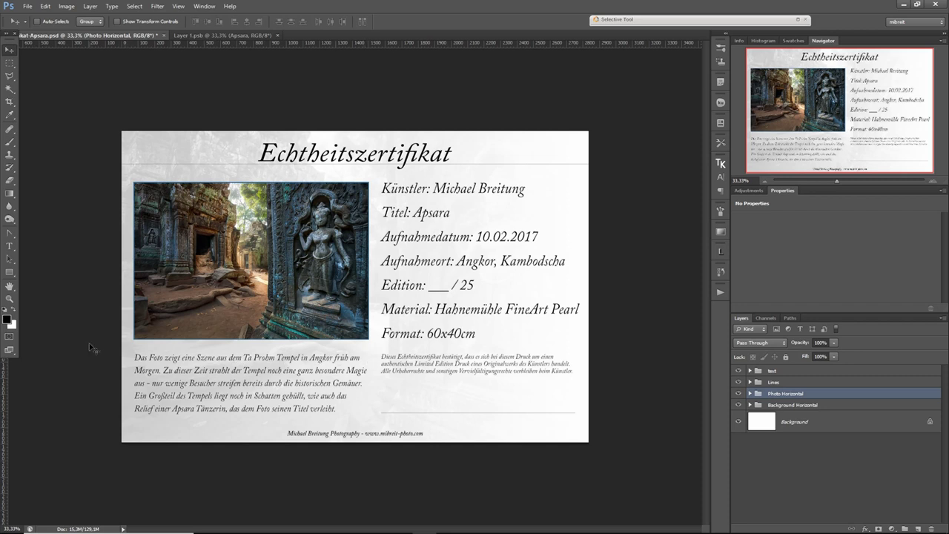
{"action": "key", "text": "ctrl+semicolon"}
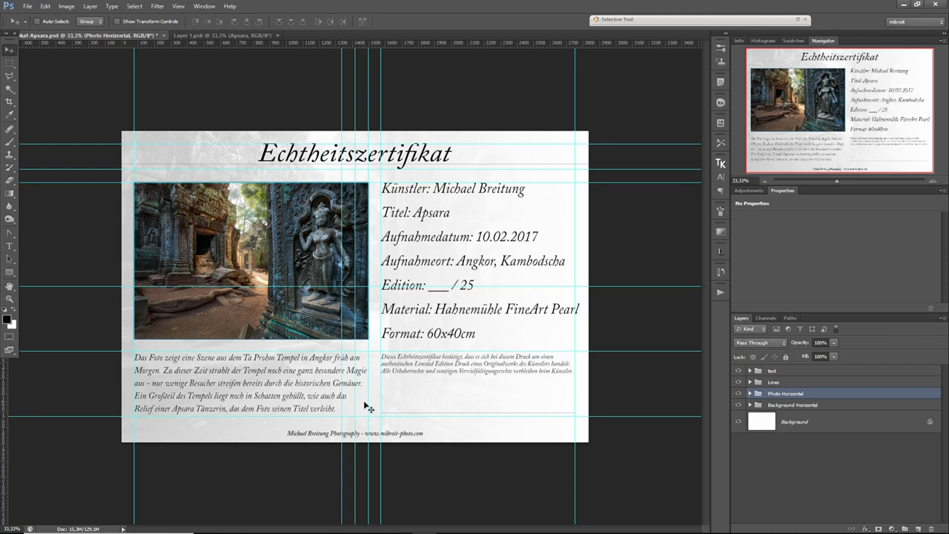
{"action": "key", "text": "ctrl+semicolon"}
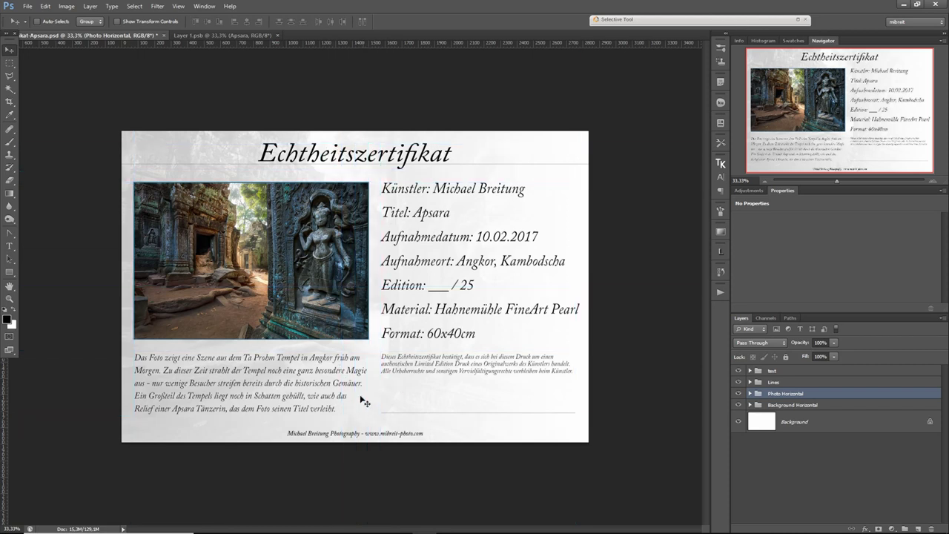
{"action": "left_click", "coordinate": [750, 405]}
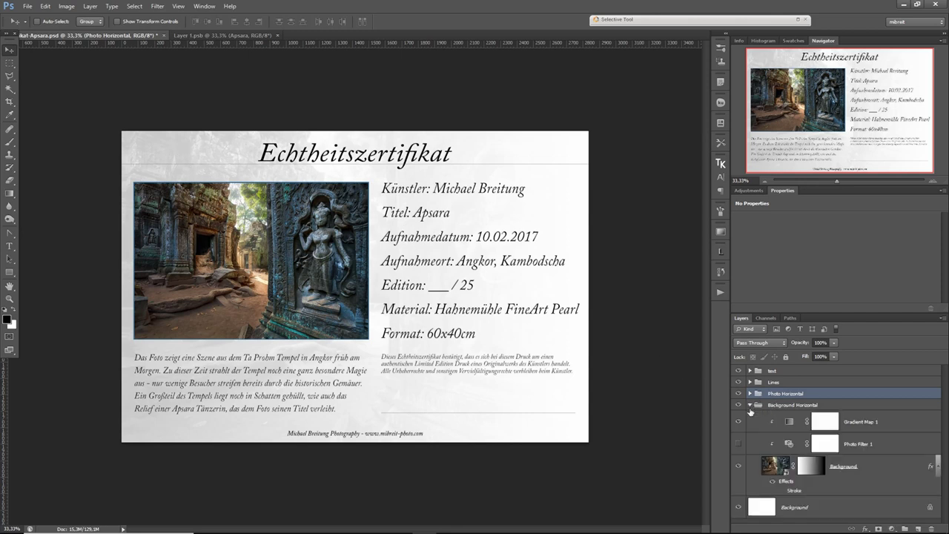
{"action": "left_click", "coordinate": [893, 472]}
{"action": "left_click", "coordinate": [832, 356]}
{"action": "left_click_drag", "start_coordinate": [838, 369], "coordinate": [883, 371]}
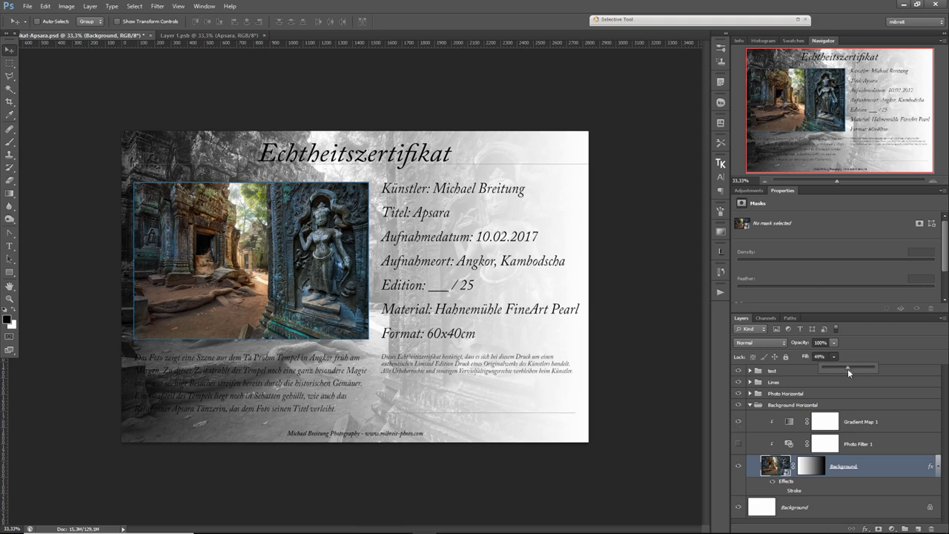
{"action": "left_click_drag", "start_coordinate": [847, 368], "coordinate": [835, 375]}
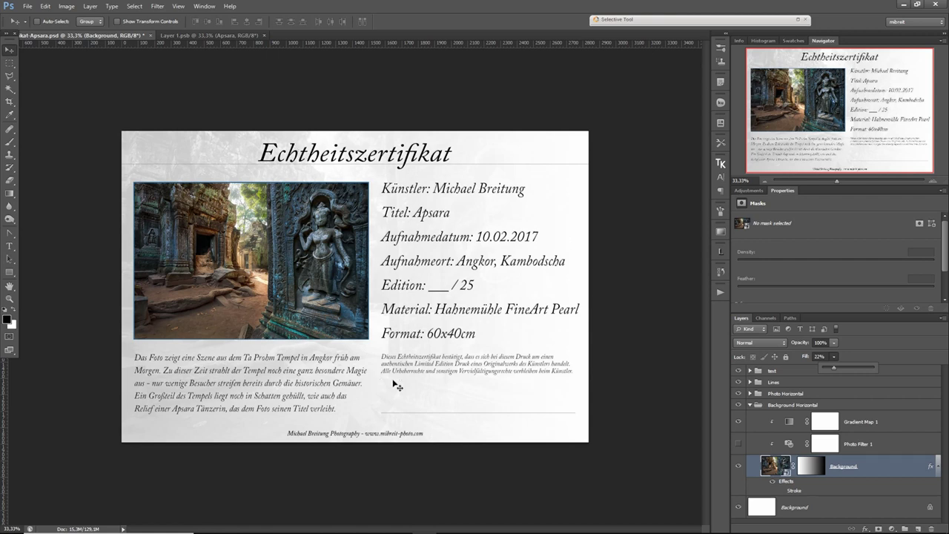
{"action": "left_click", "coordinate": [750, 405]}
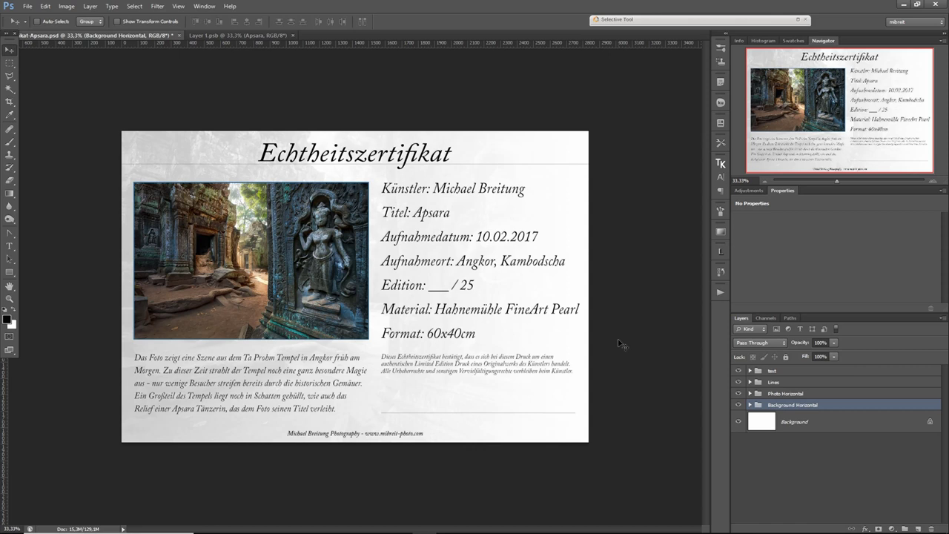
Open the Preview smart object from Photo Horizontal as Layer 1.psb, showing the Apsara image.
{"action": "left_click", "coordinate": [749, 394]}
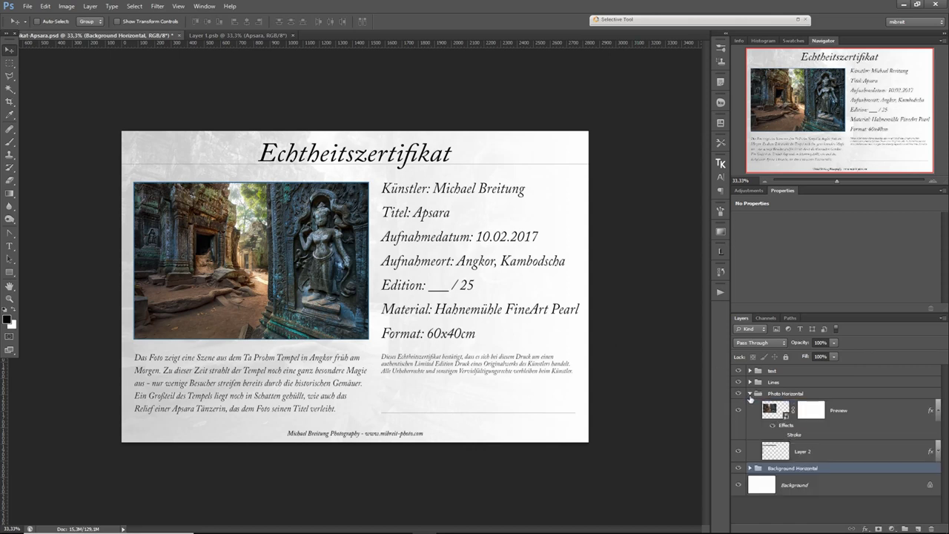
{"action": "left_click", "coordinate": [769, 411]}
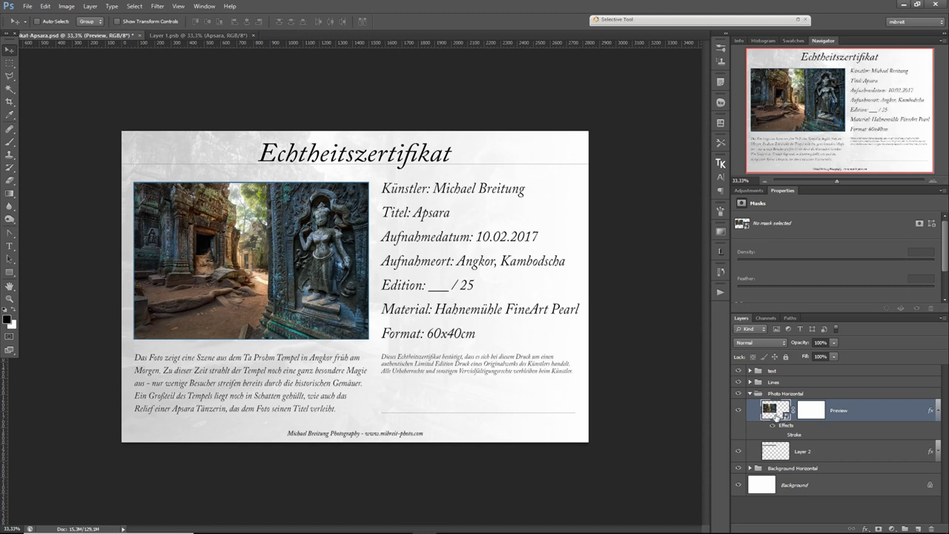
{"action": "double_click", "coordinate": [775, 415]}
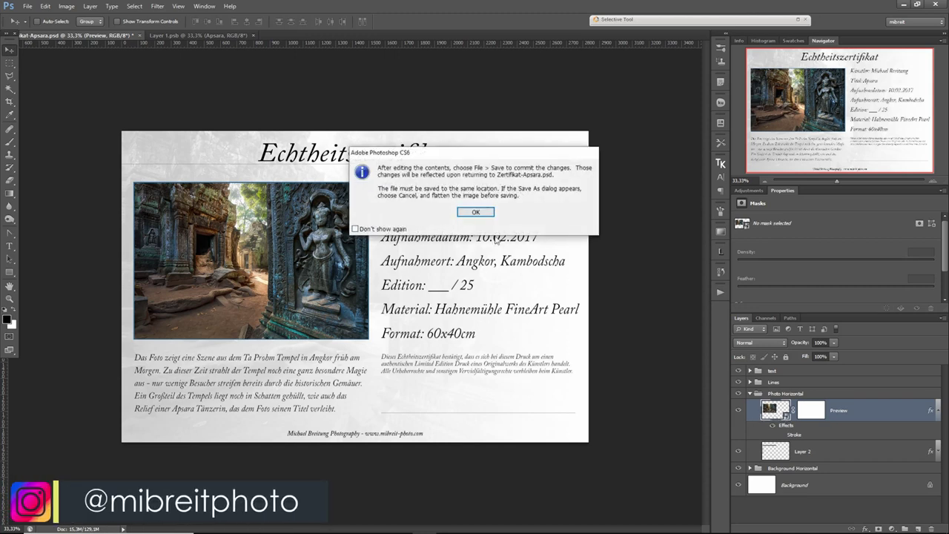
{"action": "left_click", "coordinate": [476, 212]}
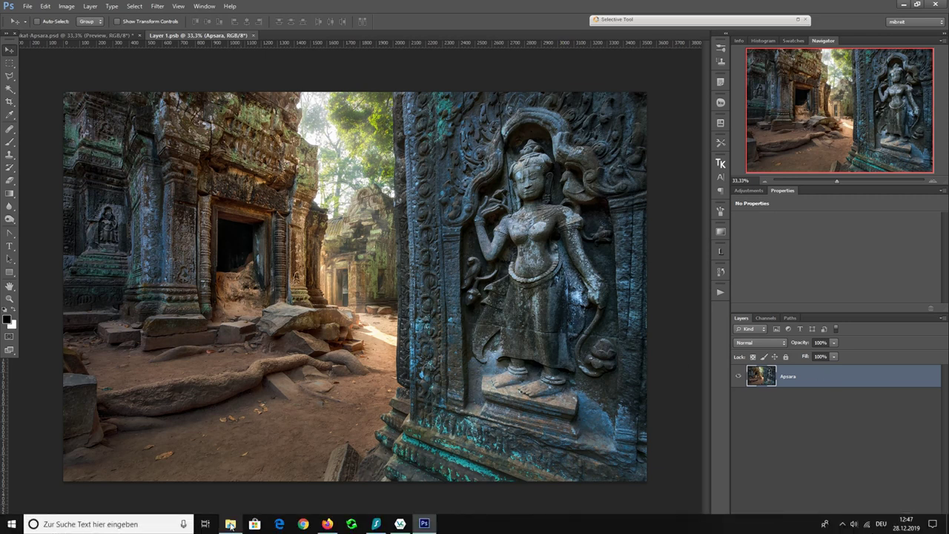
Place the Rain-Forest TIFF into Layer 1.psb and save it so the certificate shows the forest.
{"action": "left_click", "coordinate": [229, 529]}
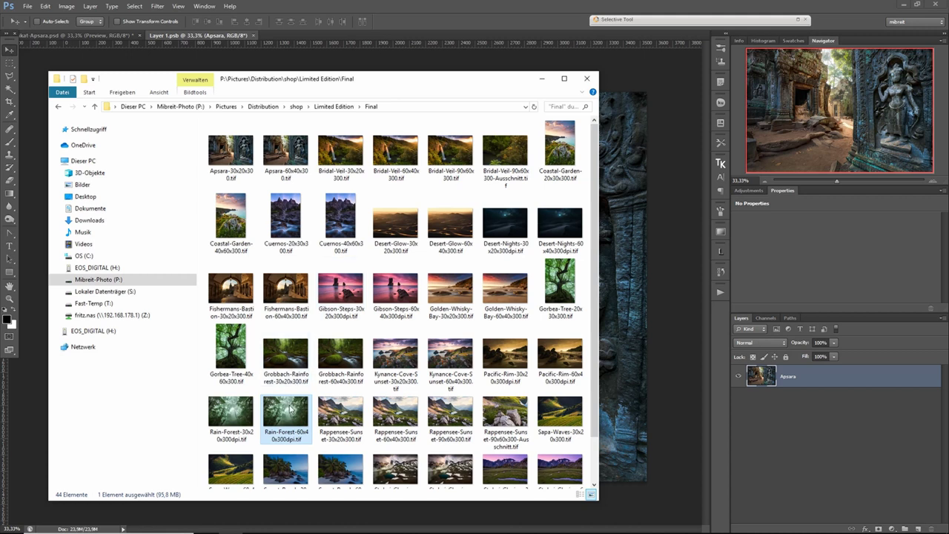
{"action": "left_click_drag", "start_coordinate": [290, 407], "coordinate": [627, 335]}
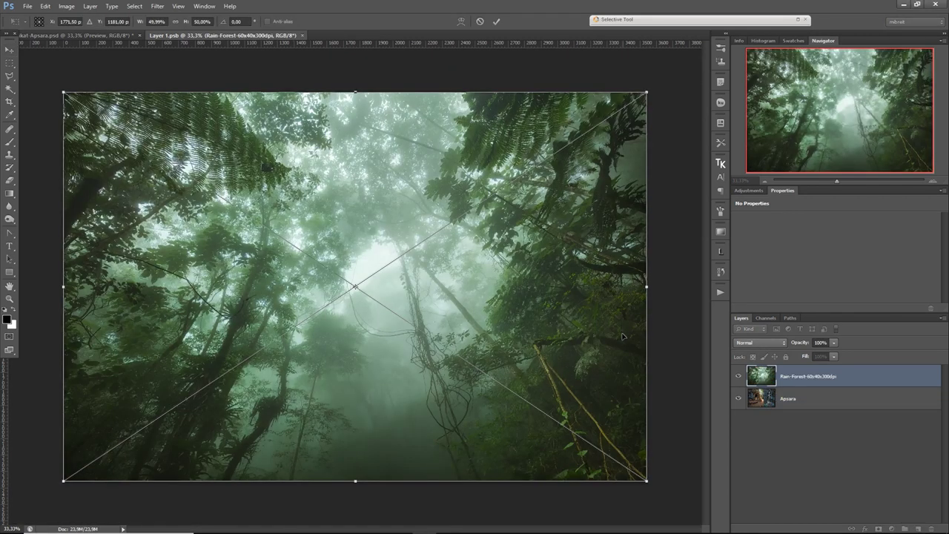
{"action": "key", "text": "Return"}
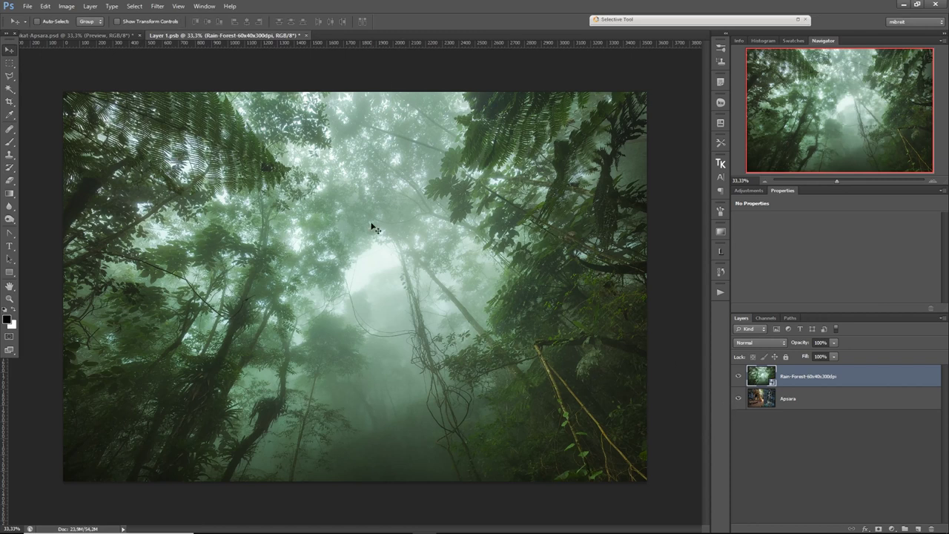
{"action": "key", "text": "ctrl+s"}
{"action": "left_click", "coordinate": [88, 36]}
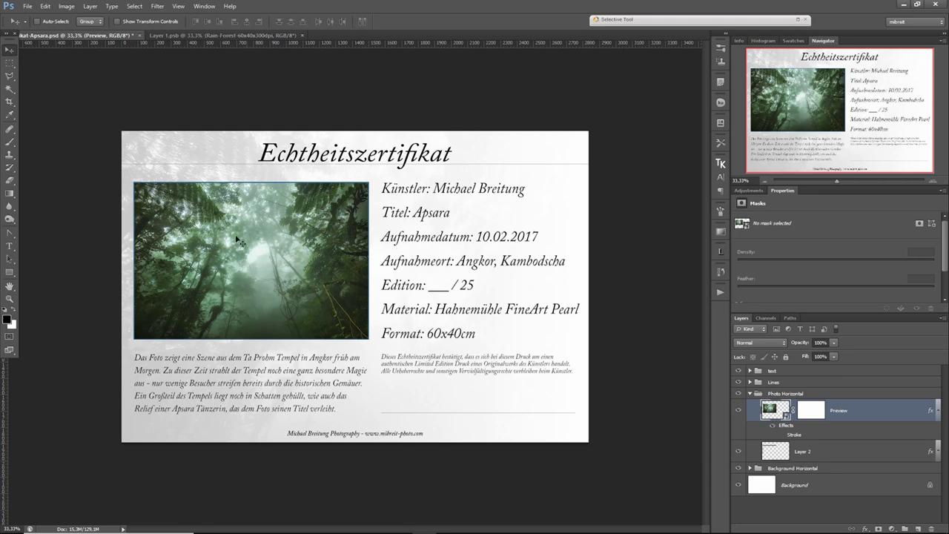
Raise the Background photo's fill to preview it, then fade it back to 22%.
{"action": "left_click", "coordinate": [751, 468]}
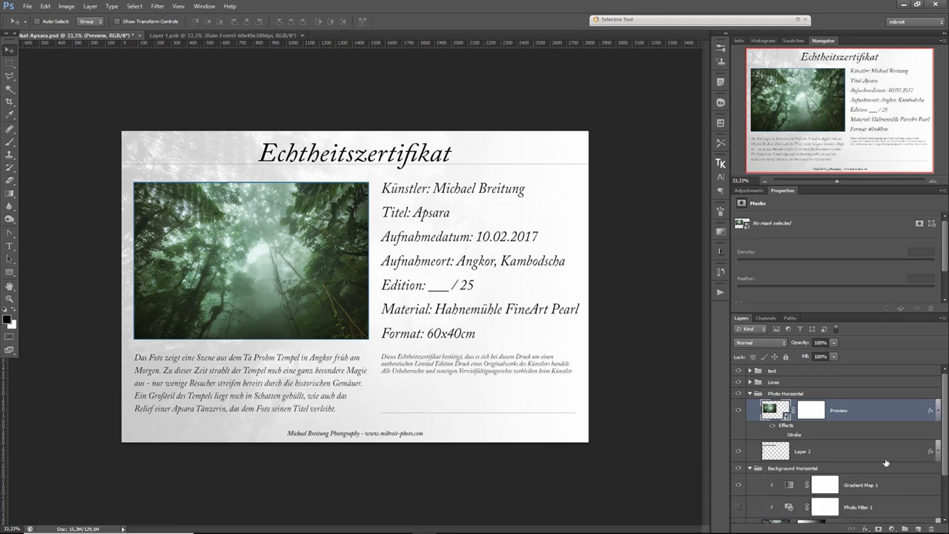
{"action": "scroll", "coordinate": [886, 462], "scroll_direction": "down", "scroll_amount": 2}
{"action": "left_click", "coordinate": [894, 473]}
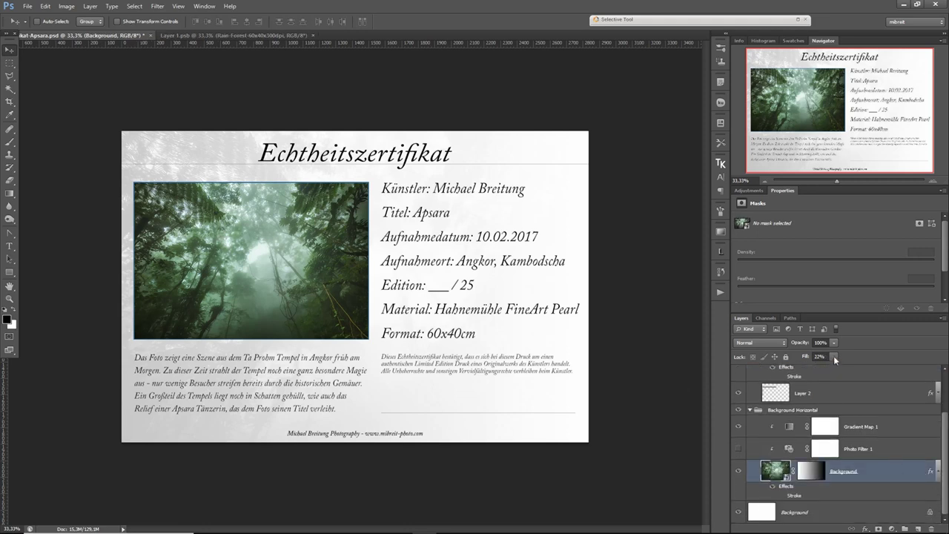
{"action": "left_click", "coordinate": [834, 356]}
{"action": "left_click_drag", "start_coordinate": [839, 366], "coordinate": [866, 367]}
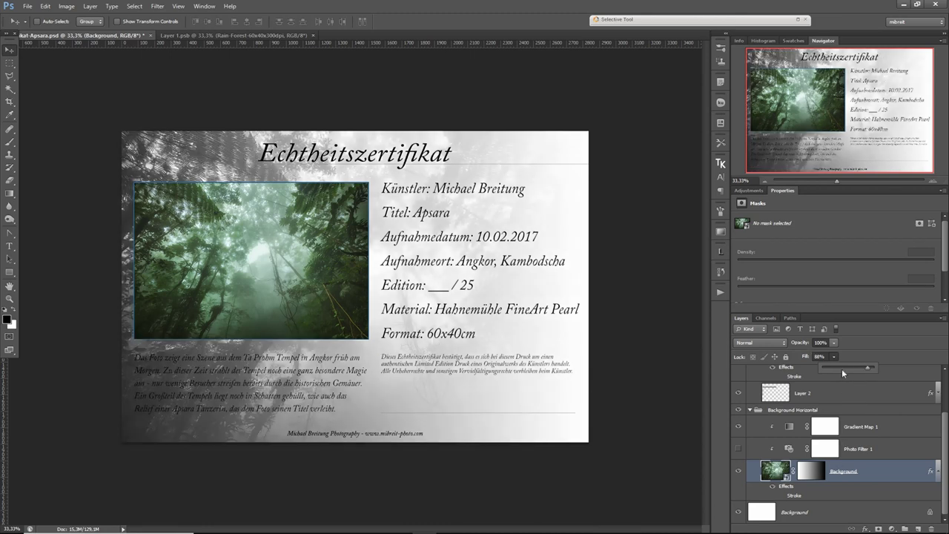
{"action": "left_click_drag", "start_coordinate": [836, 366], "coordinate": [833, 367]}
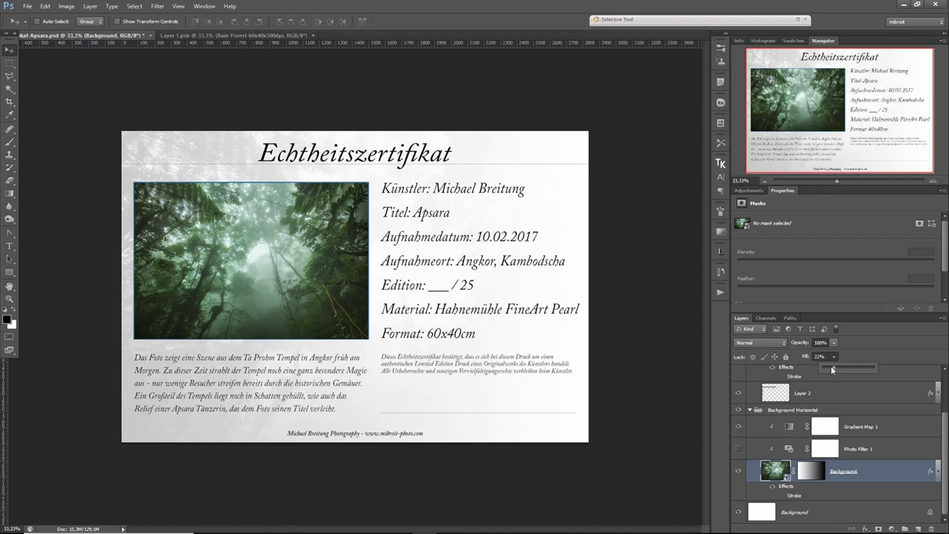
Reselect the Background photo and start then cancel a free transform, leaving it unchanged.
{"action": "left_click", "coordinate": [749, 409]}
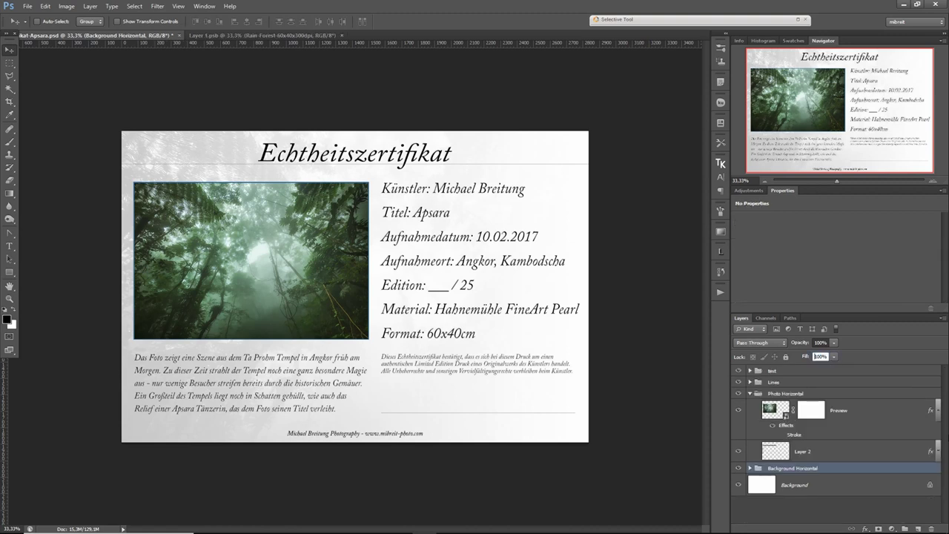
{"action": "left_click", "coordinate": [766, 408]}
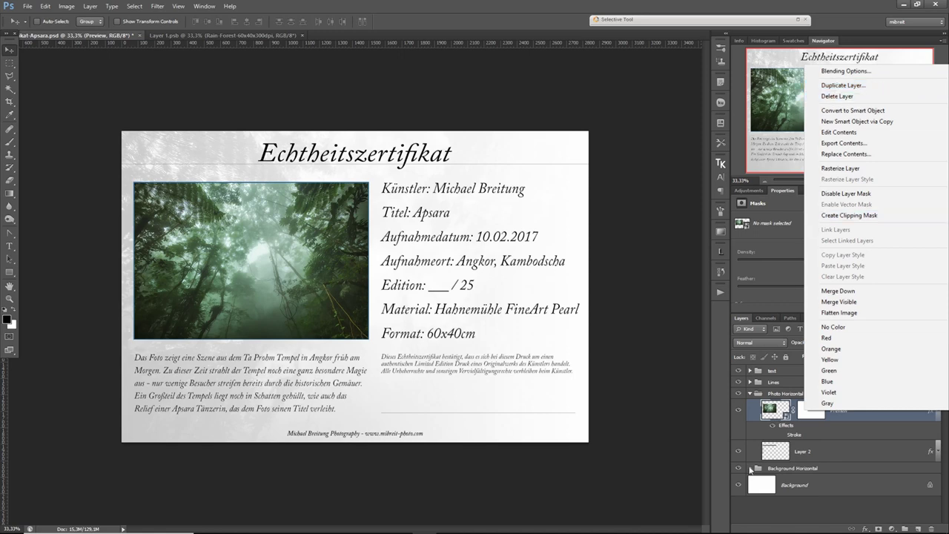
{"action": "left_click", "coordinate": [751, 468]}
{"action": "left_click", "coordinate": [750, 468]}
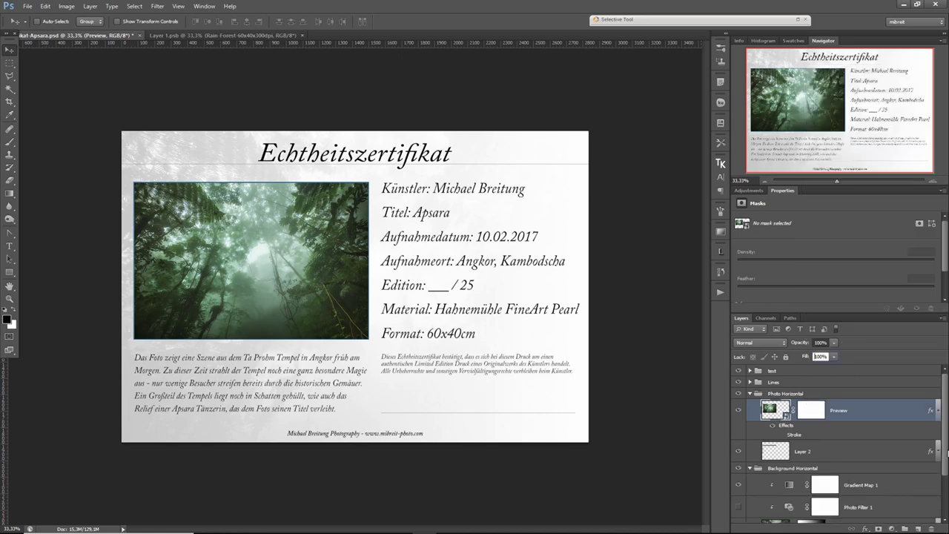
{"action": "scroll", "coordinate": [906, 495], "scroll_direction": "down", "scroll_amount": 3}
{"action": "left_click", "coordinate": [767, 471]}
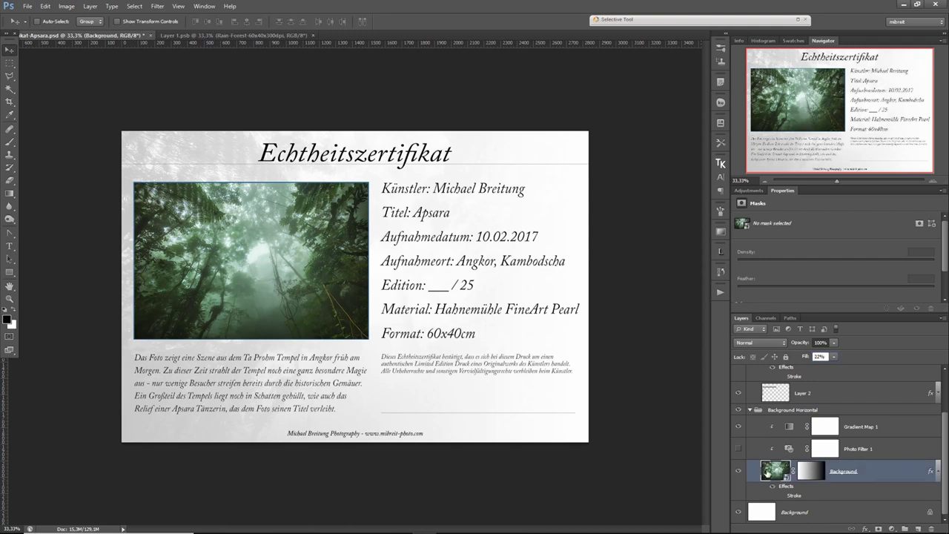
{"action": "key", "text": "ctrl+t"}
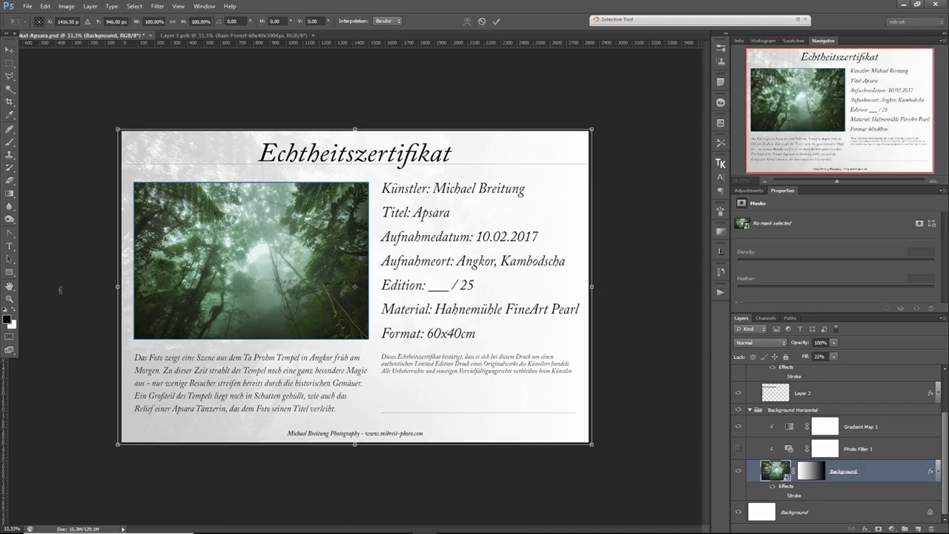
{"action": "key", "text": "Return"}
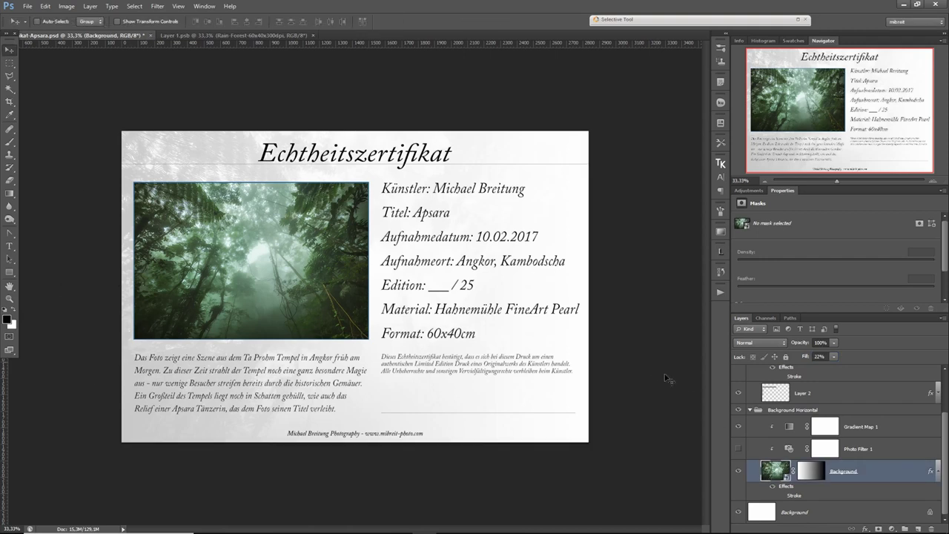
Check the background in colour without Gradient Map 1, re-enable it, and fade fill to 24%.
{"action": "left_click", "coordinate": [894, 431]}
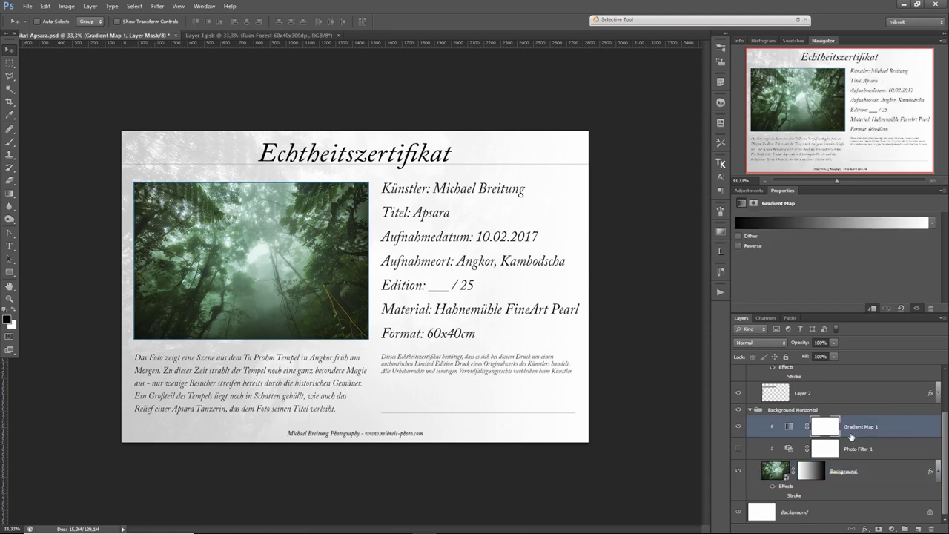
{"action": "left_click", "coordinate": [737, 427]}
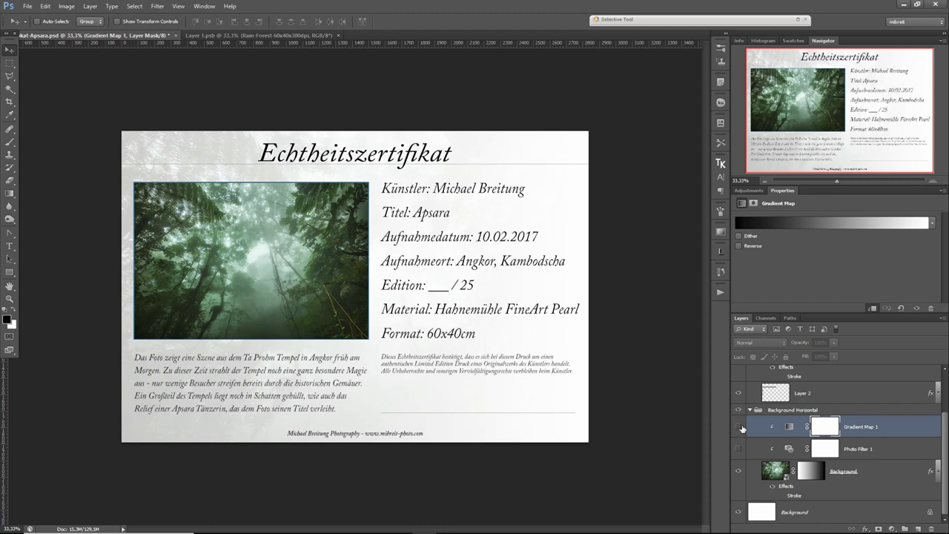
{"action": "left_click", "coordinate": [891, 474]}
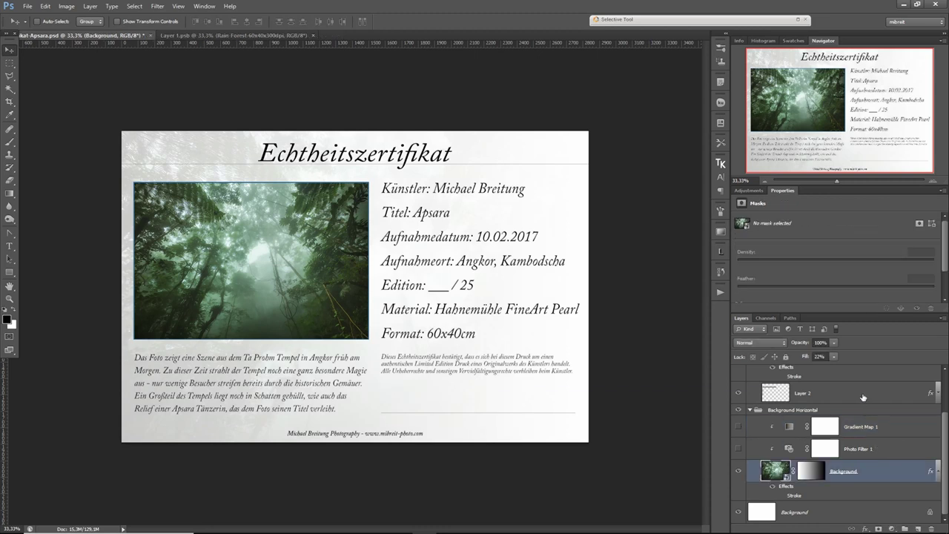
{"action": "left_click", "coordinate": [834, 356]}
{"action": "left_click_drag", "start_coordinate": [872, 366], "coordinate": [871, 366]}
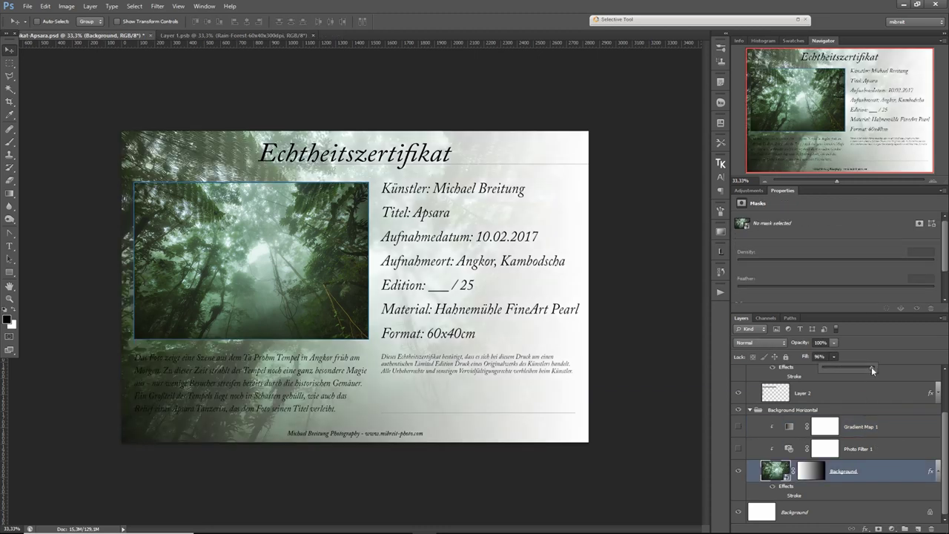
{"action": "left_click", "coordinate": [738, 427]}
{"action": "left_click", "coordinate": [834, 356]}
{"action": "left_click_drag", "start_coordinate": [804, 366], "coordinate": [794, 368]}
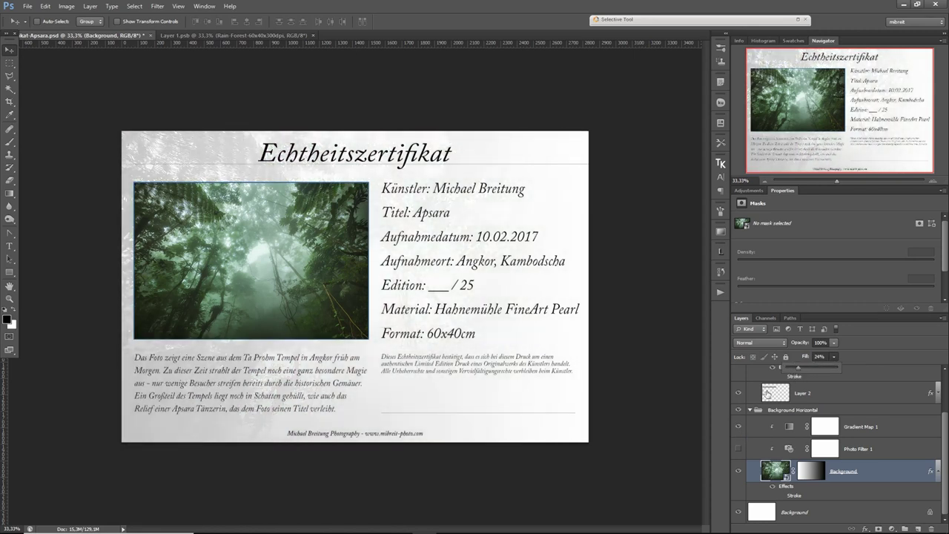
{"action": "left_click", "coordinate": [750, 409]}
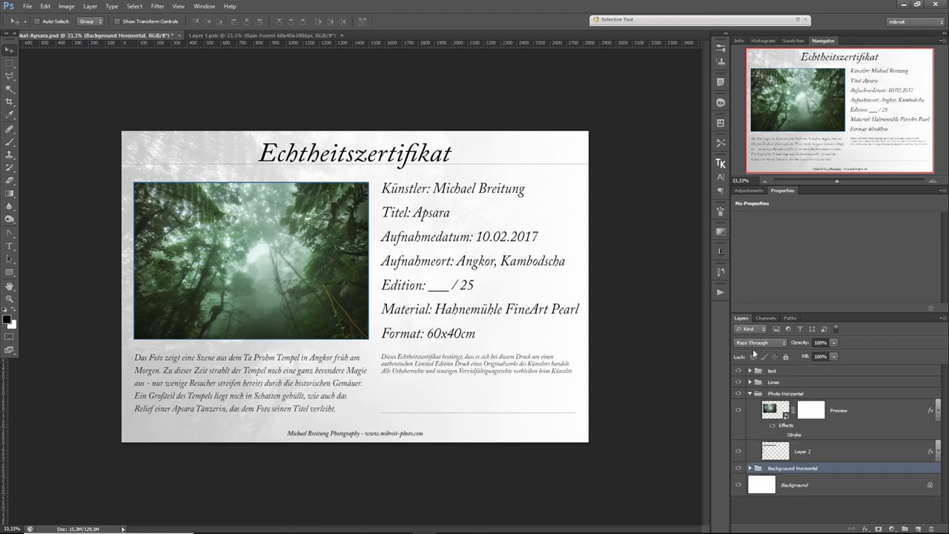
Hide the Rain-Forest layer in Layer 1.psb and compare the result on the certificate.
{"action": "left_click", "coordinate": [263, 35]}
{"action": "left_click", "coordinate": [738, 378]}
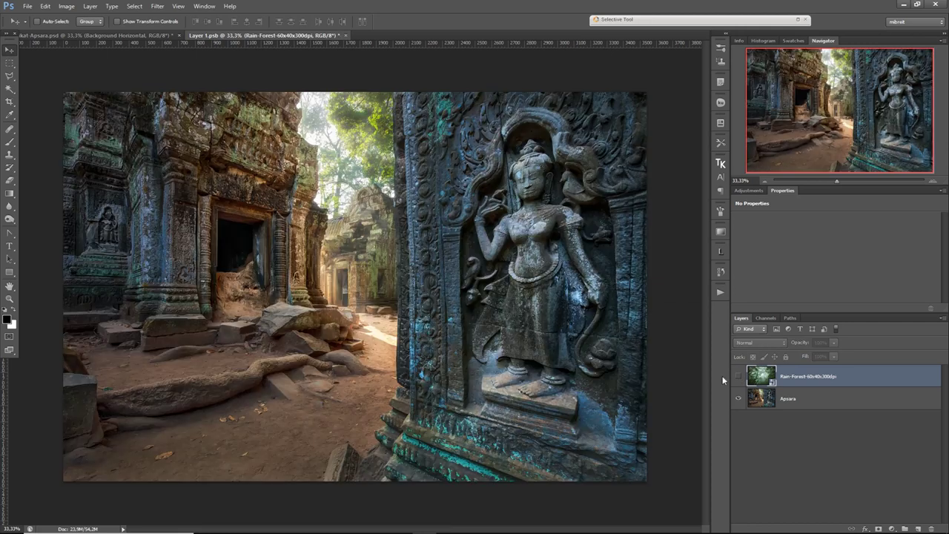
{"action": "left_click", "coordinate": [106, 37]}
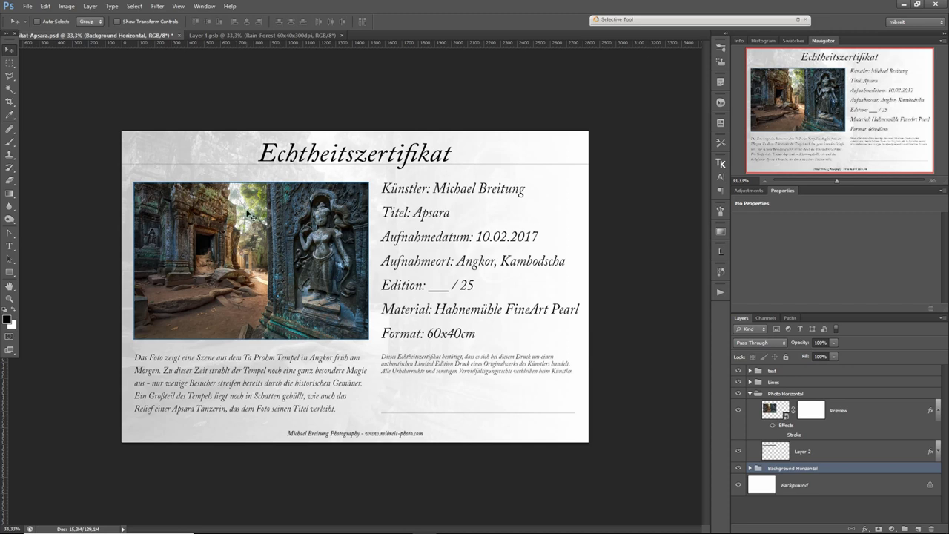
{"action": "left_click", "coordinate": [261, 36]}
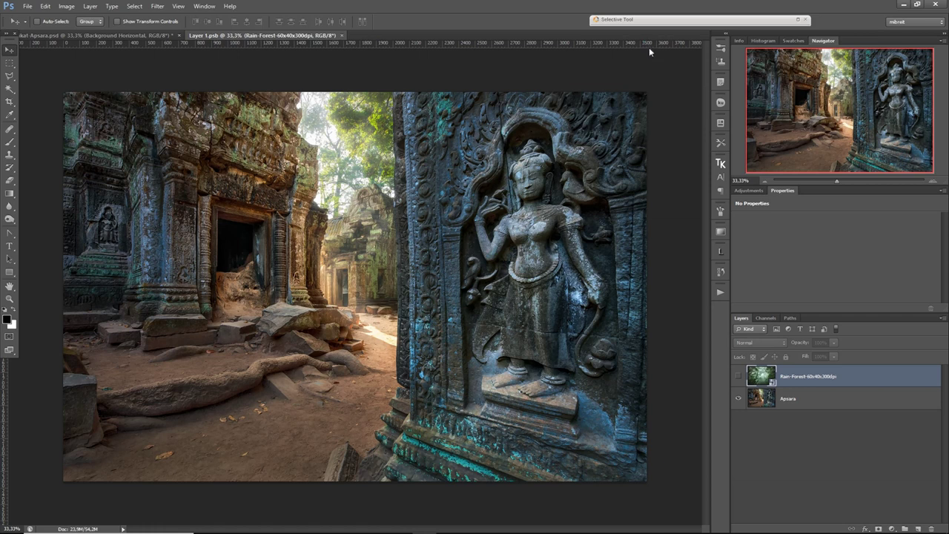
Flip between Layer 1.psb and Zertifikat-Apsara.psd, ending on the certificate showing the Apsara image.
{"action": "left_click", "coordinate": [140, 35]}
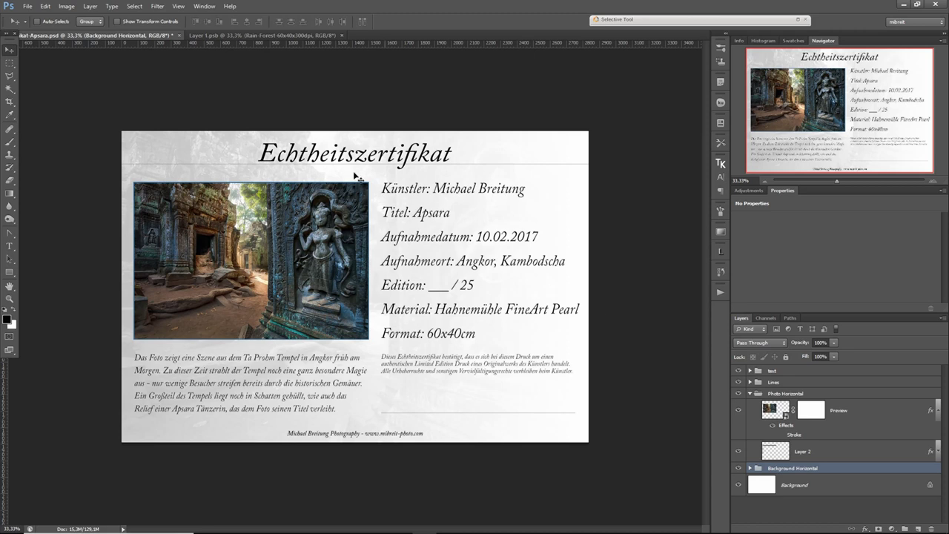
{"action": "left_click", "coordinate": [298, 35]}
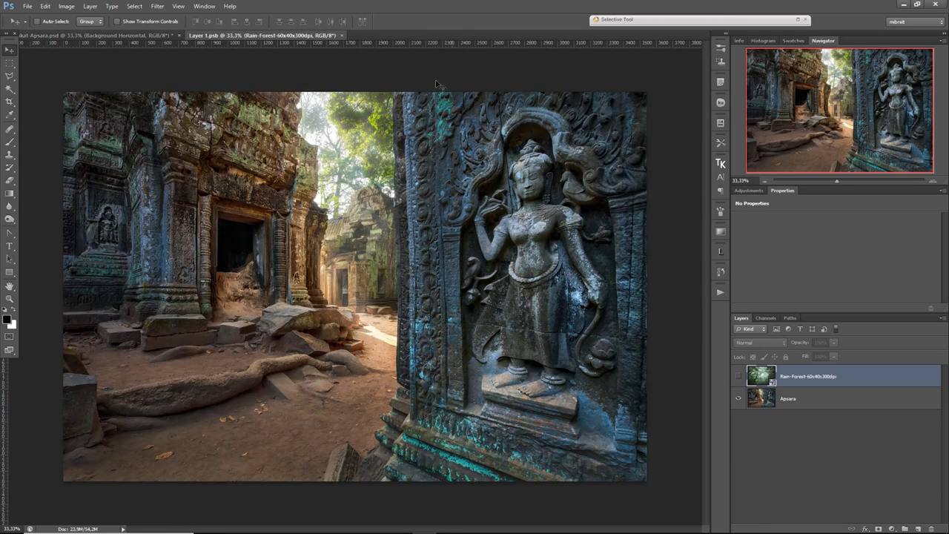
{"action": "left_click", "coordinate": [119, 36]}
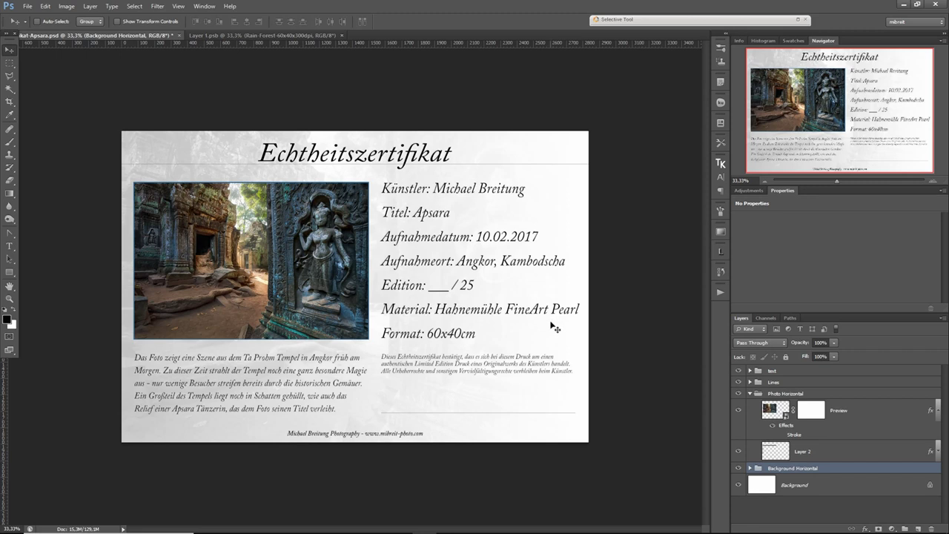
Apply a Gaussian Blur smart filter of about 86 pixels radius to the Preview photo.
{"action": "left_click", "coordinate": [880, 411]}
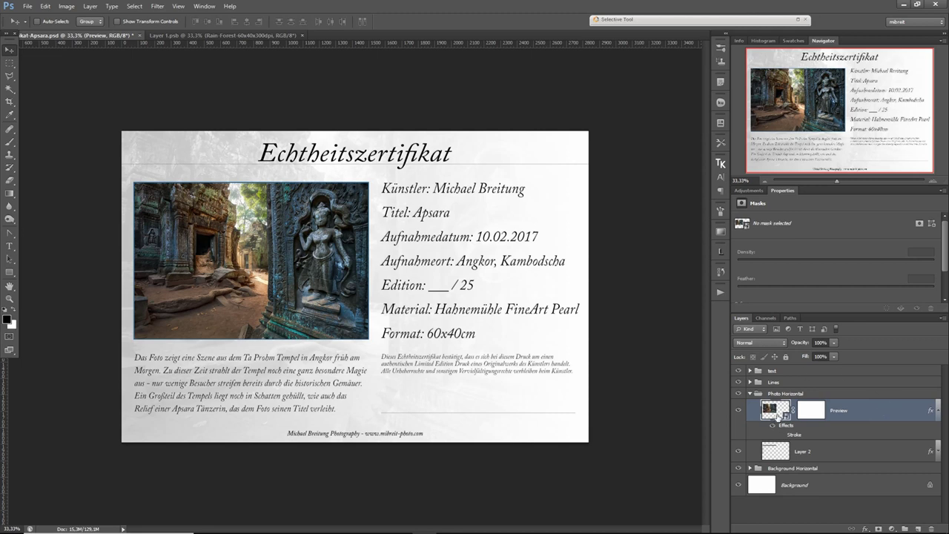
{"action": "left_click", "coordinate": [157, 6]}
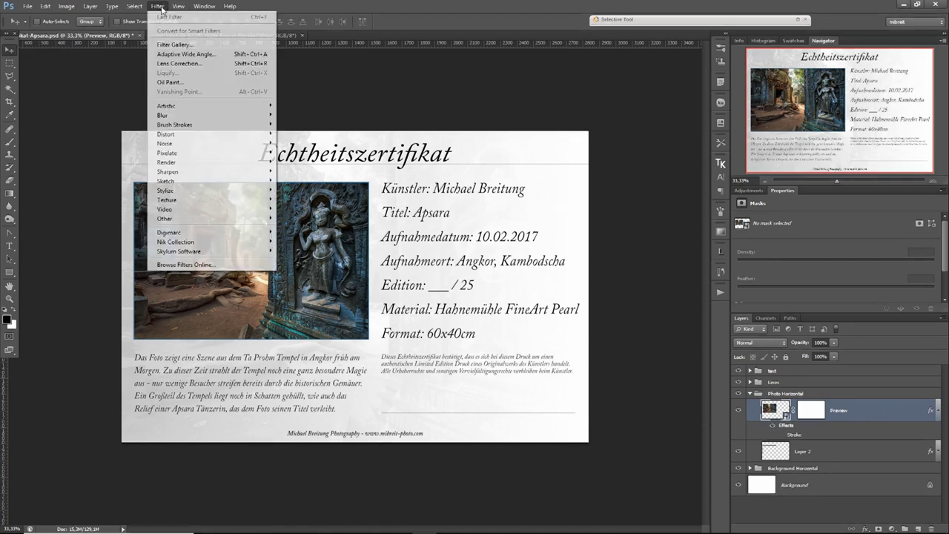
{"action": "mouse_move", "coordinate": [215, 116]}
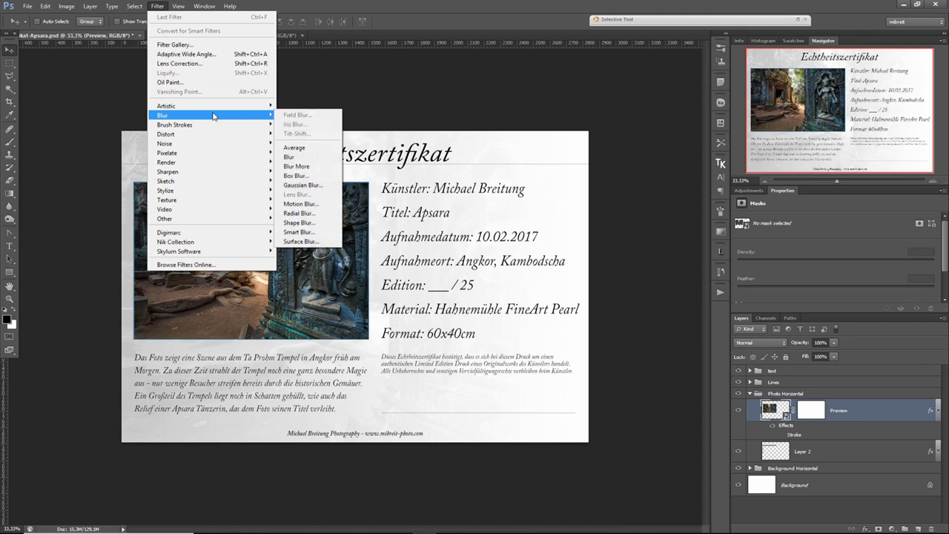
{"action": "left_click", "coordinate": [311, 185]}
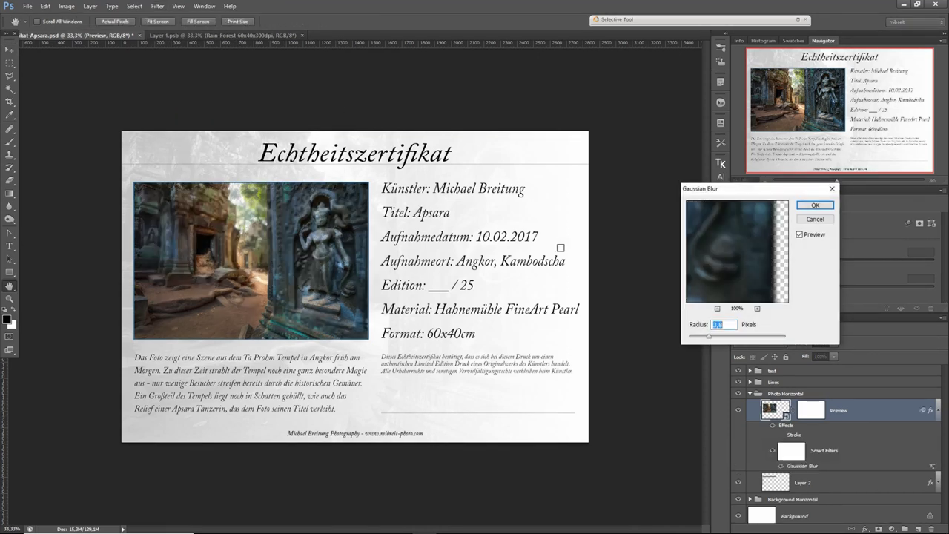
{"action": "left_click", "coordinate": [754, 338]}
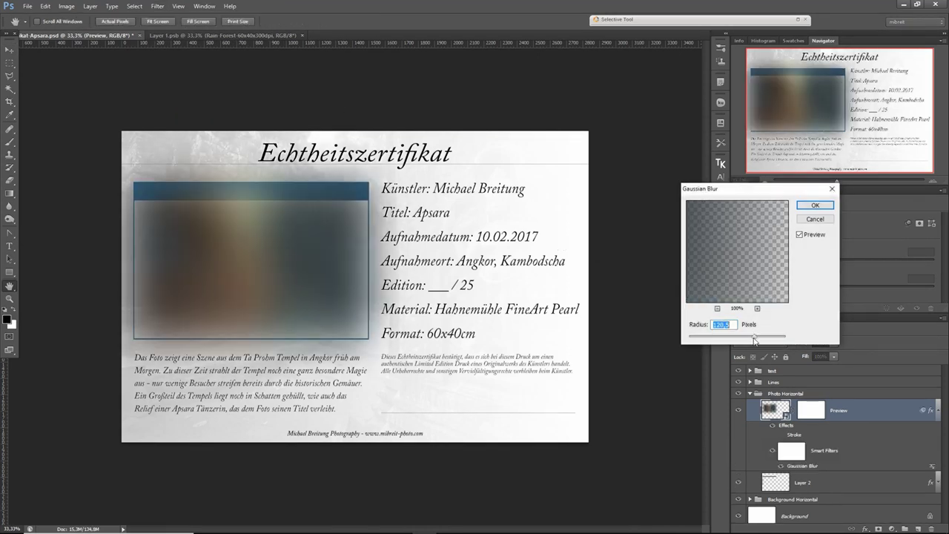
{"action": "left_click_drag", "start_coordinate": [756, 338], "coordinate": [747, 337]}
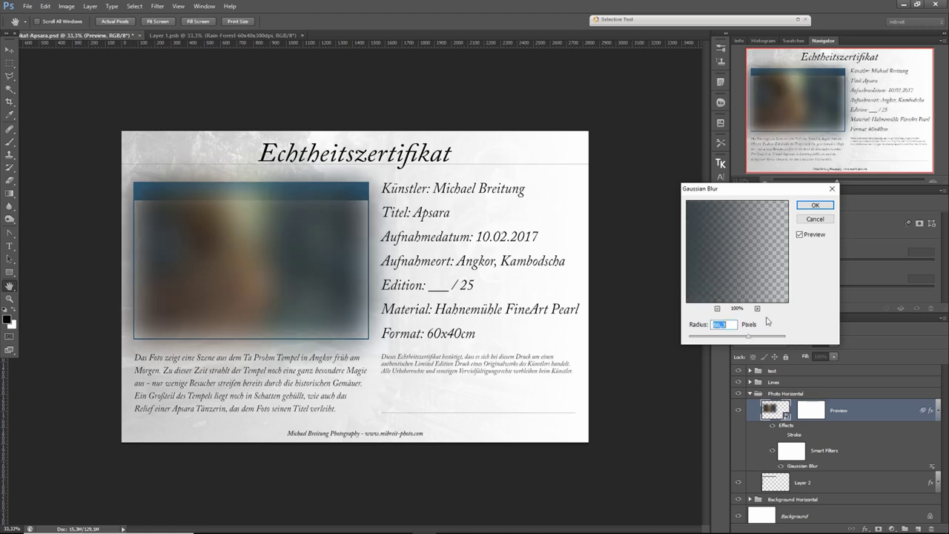
{"action": "left_click", "coordinate": [815, 206]}
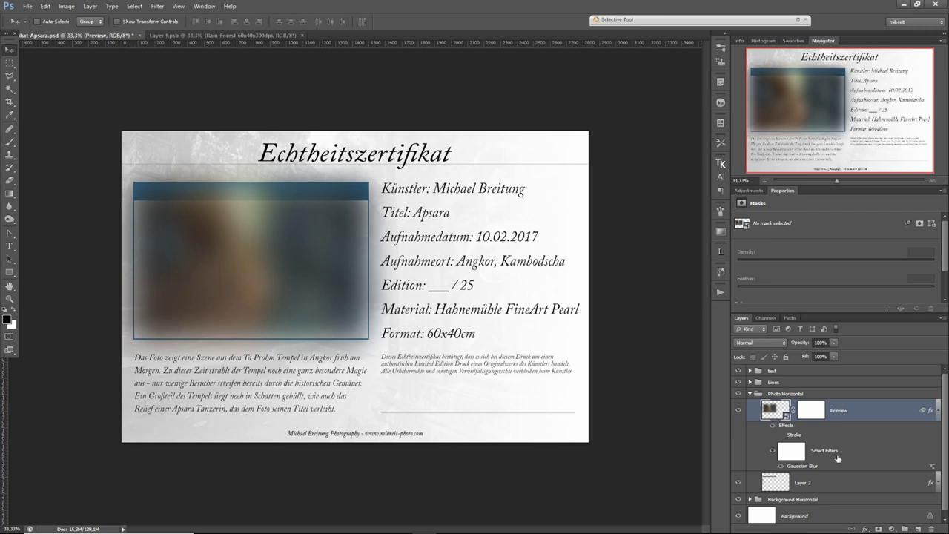
Paint the blur mask with a 227 px, 100% opacity brush along the top, bottom and left edges.
{"action": "left_click", "coordinate": [790, 458]}
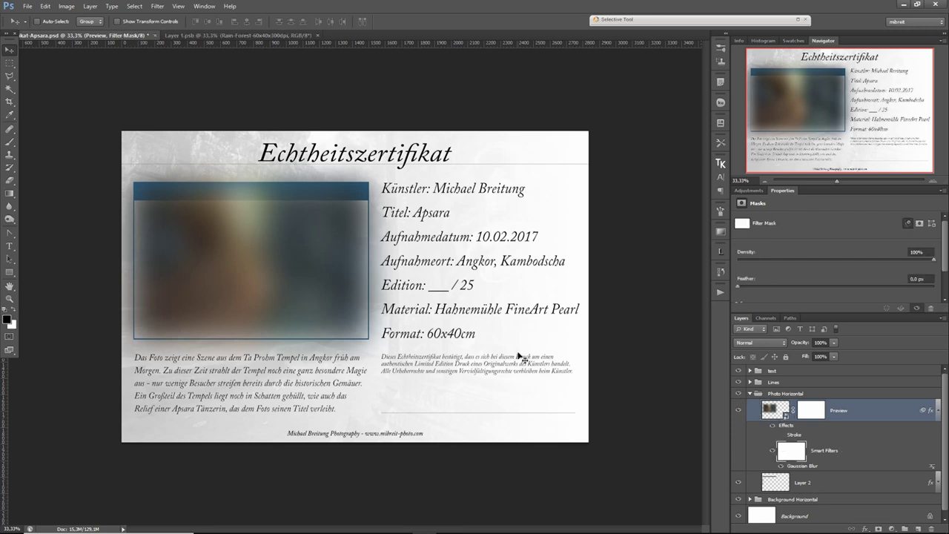
{"action": "key", "text": "b"}
{"action": "key", "text": "0"}
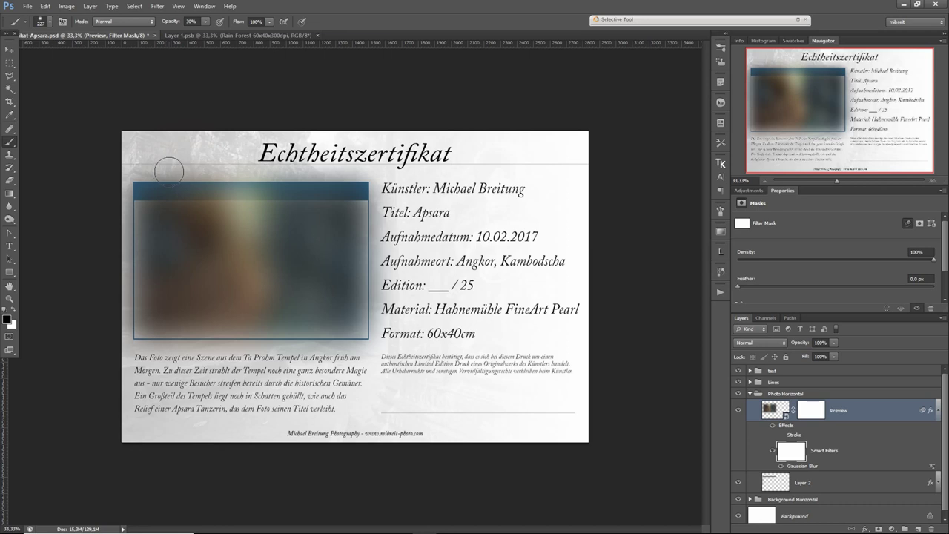
{"action": "left_click_drag", "start_coordinate": [106, 174], "coordinate": [379, 178]}
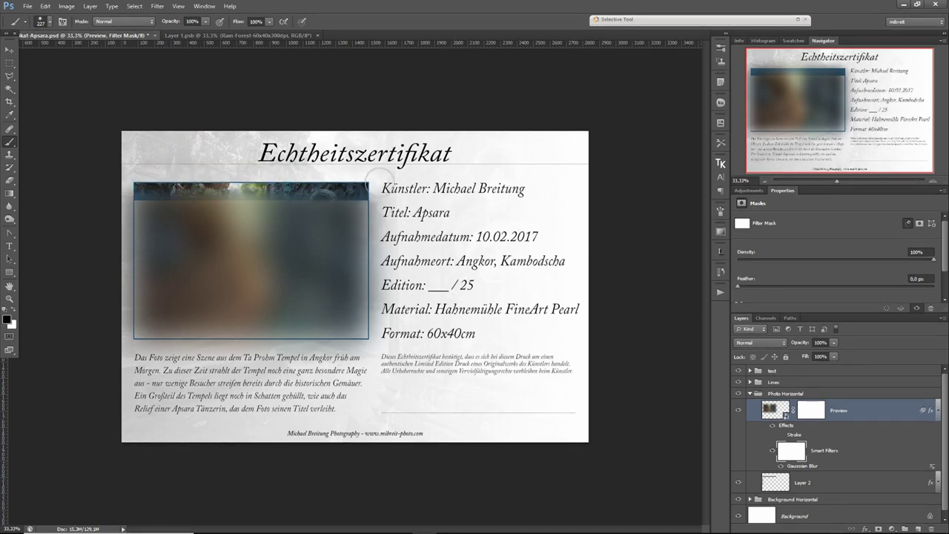
{"action": "left_click_drag", "start_coordinate": [371, 347], "coordinate": [137, 330]}
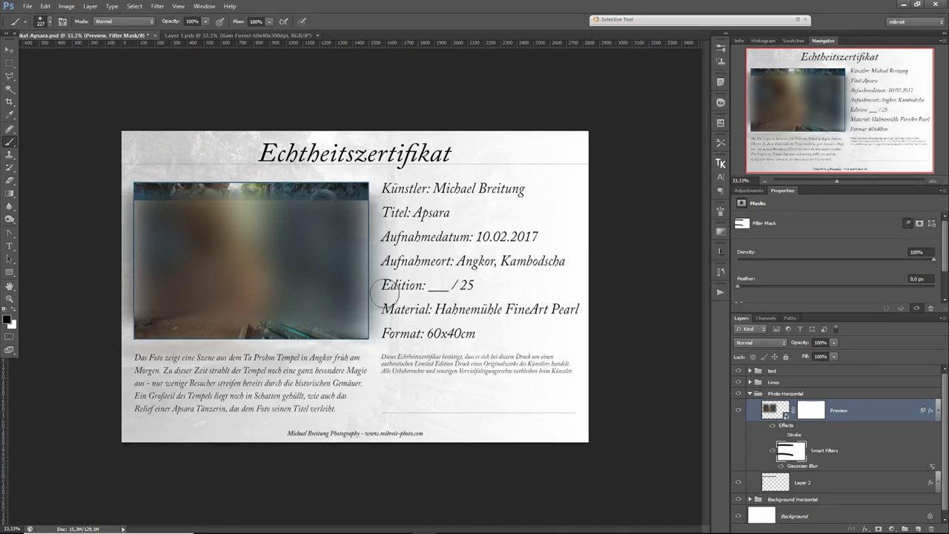
{"action": "left_click_drag", "start_coordinate": [137, 195], "coordinate": [142, 317]}
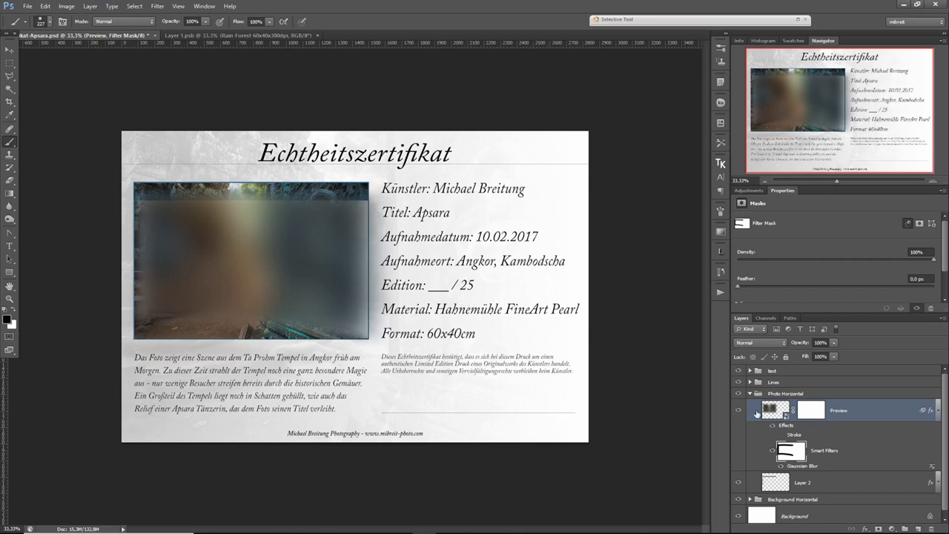
{"action": "left_click", "coordinate": [771, 410]}
Select the Background layer in Background Horizontal and settle its fill at 23% after raising it.
{"action": "left_click", "coordinate": [751, 394]}
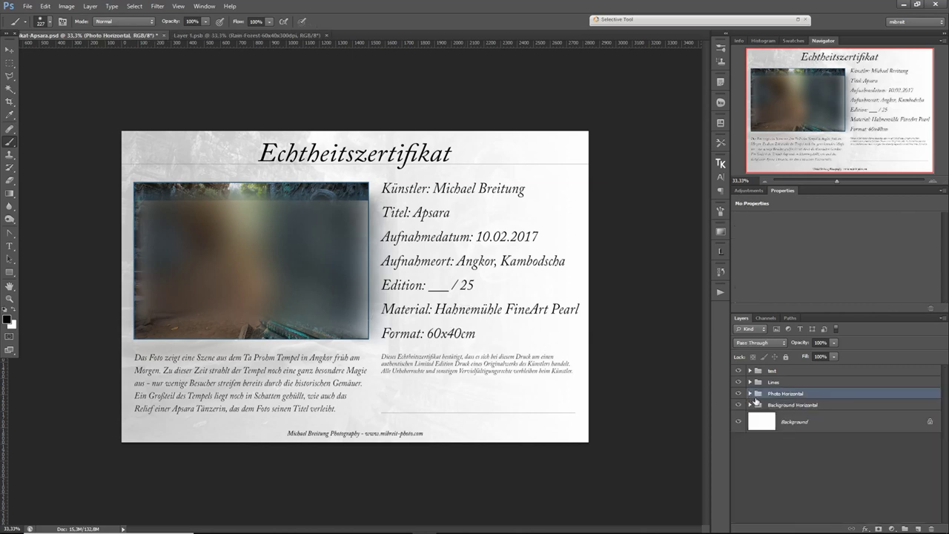
{"action": "left_click", "coordinate": [750, 405]}
{"action": "left_click", "coordinate": [878, 465]}
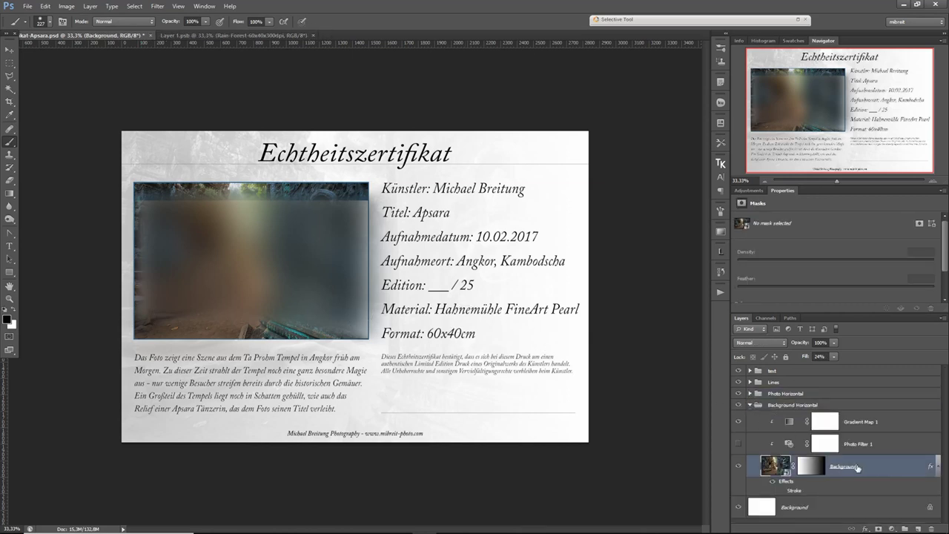
{"action": "mouse_move", "coordinate": [833, 356]}
{"action": "left_mouse_down"}
{"action": "mouse_move", "coordinate": [839, 375]}
{"action": "mouse_move", "coordinate": [846, 368]}
{"action": "left_mouse_up"}
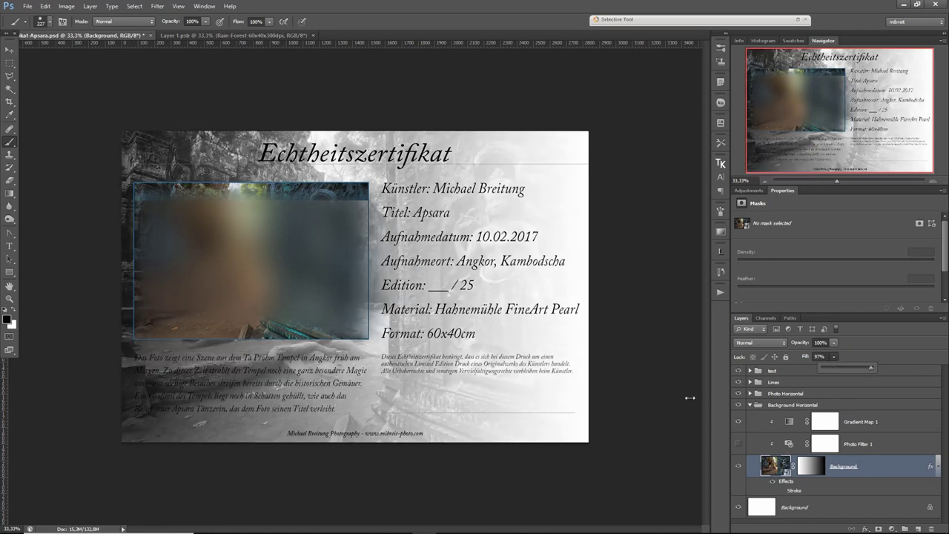
{"action": "left_click_drag", "start_coordinate": [840, 366], "coordinate": [833, 368]}
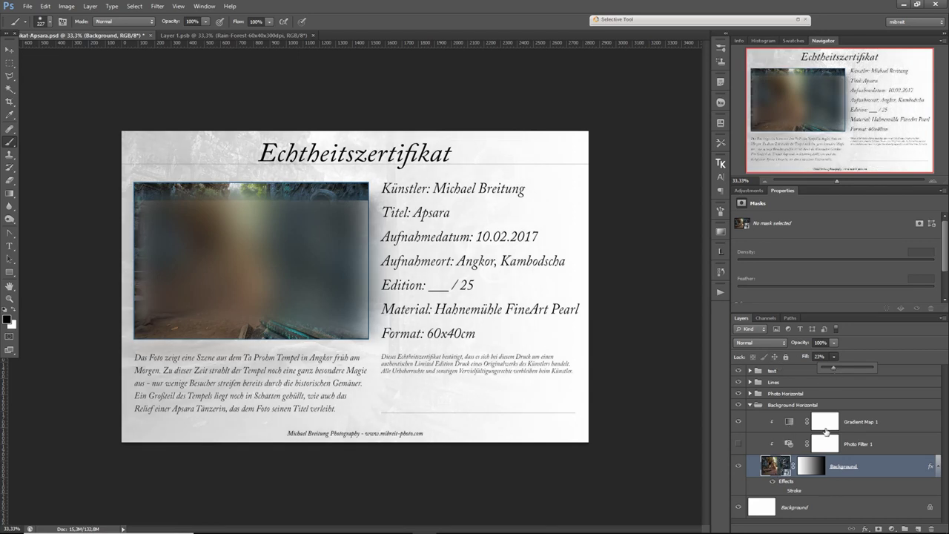
Turn off the Preview layer's Smart Filters in Photo Horizontal, then collapse the group.
{"action": "left_click", "coordinate": [750, 394]}
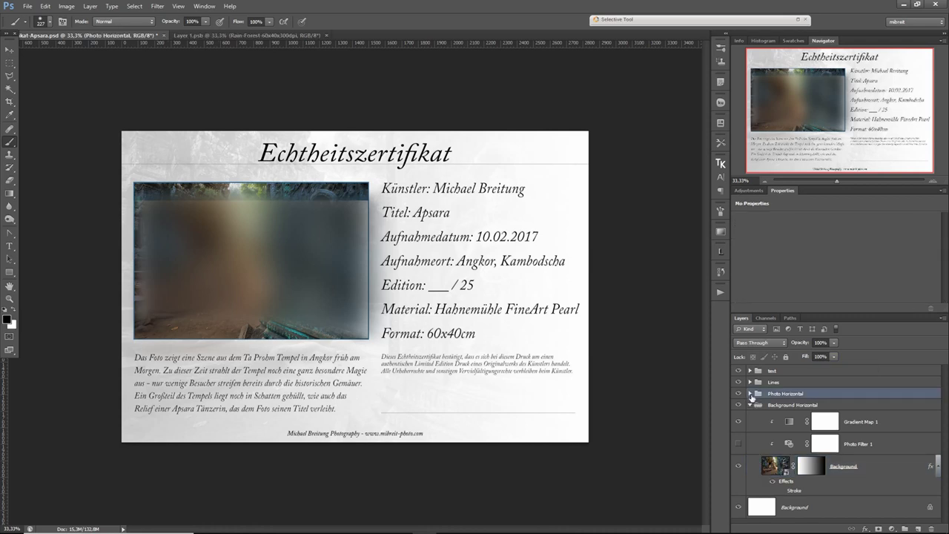
{"action": "left_click", "coordinate": [749, 393]}
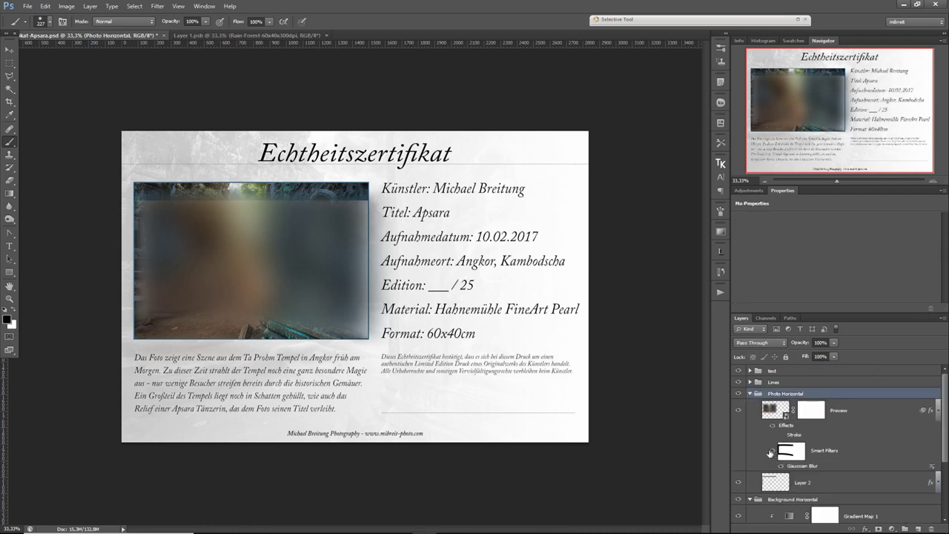
{"action": "left_click", "coordinate": [775, 450]}
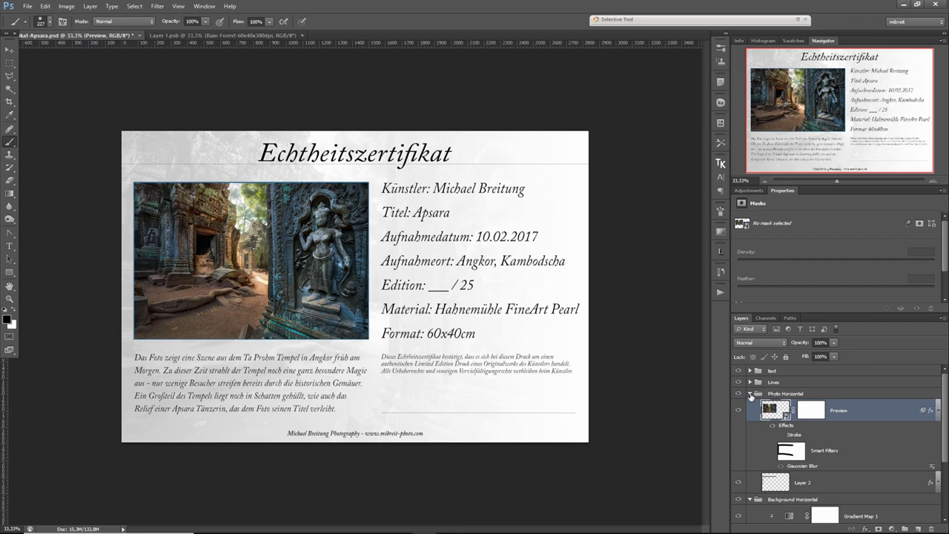
{"action": "left_click", "coordinate": [749, 393]}
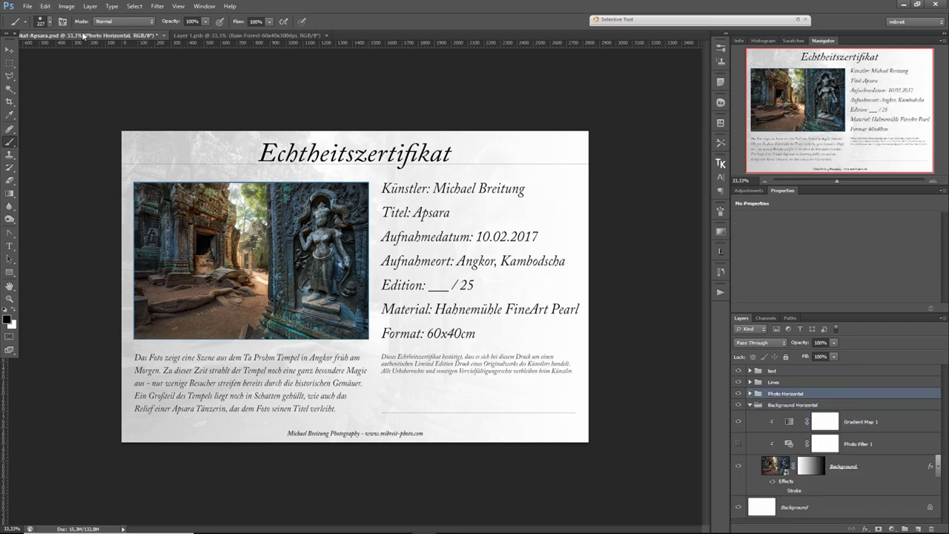
{"action": "left_click", "coordinate": [49, 8]}
{"action": "left_click", "coordinate": [46, 6]}
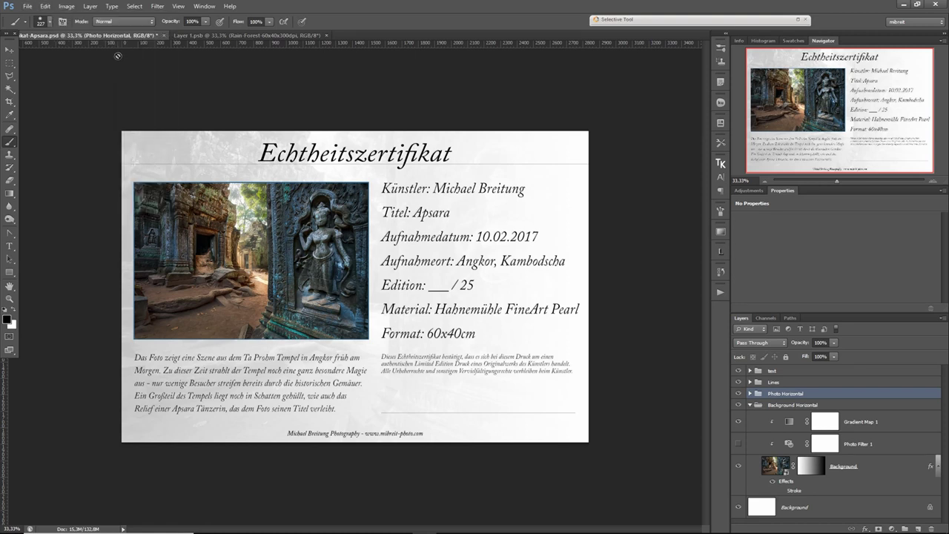